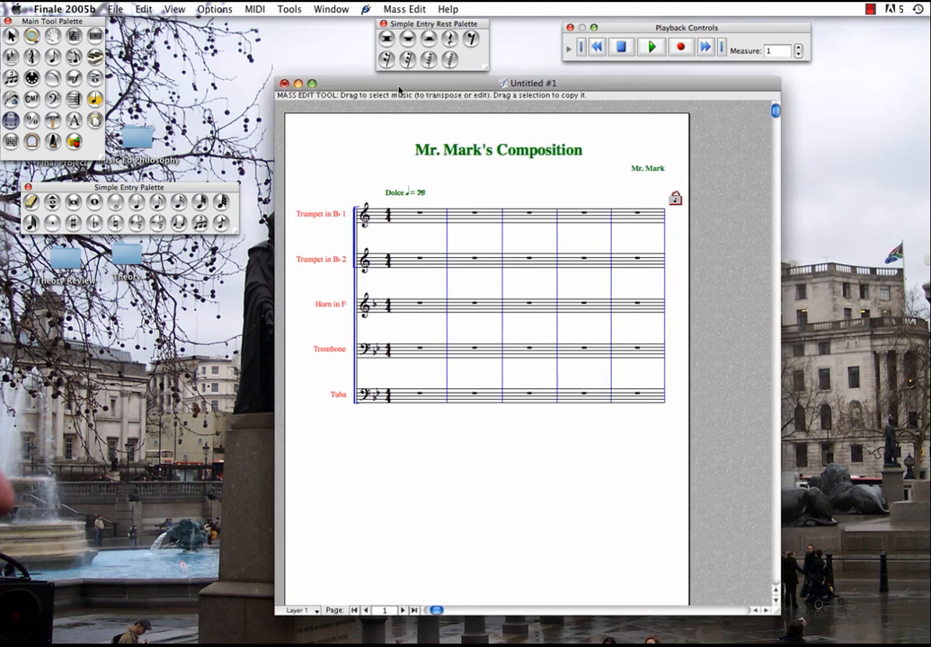
# Switch the score to Scroll View and widen its window so more measures fit on screen
pyautogui.click(178, 9)
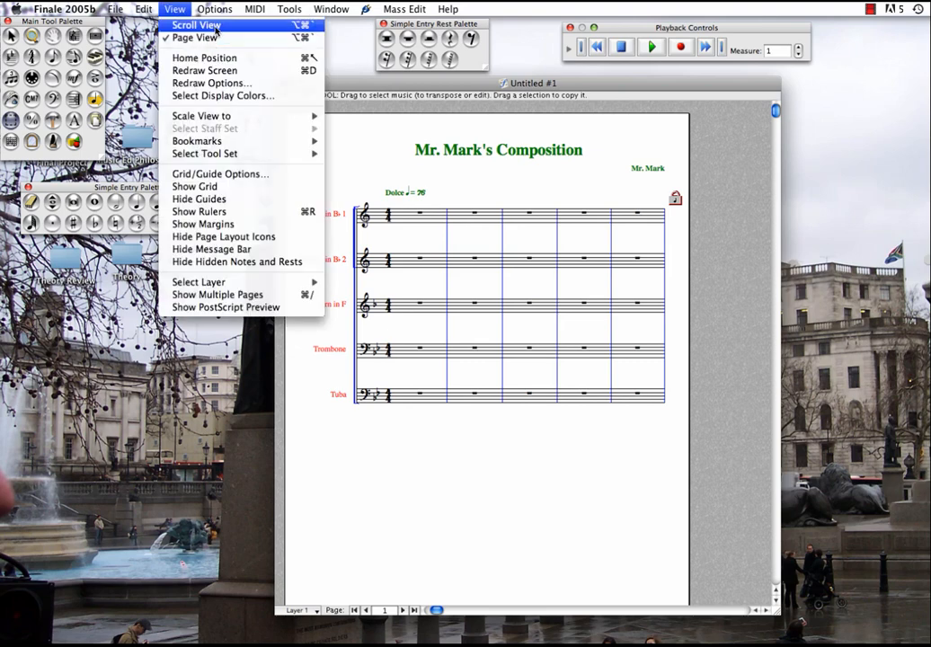
pyautogui.click(215, 27)
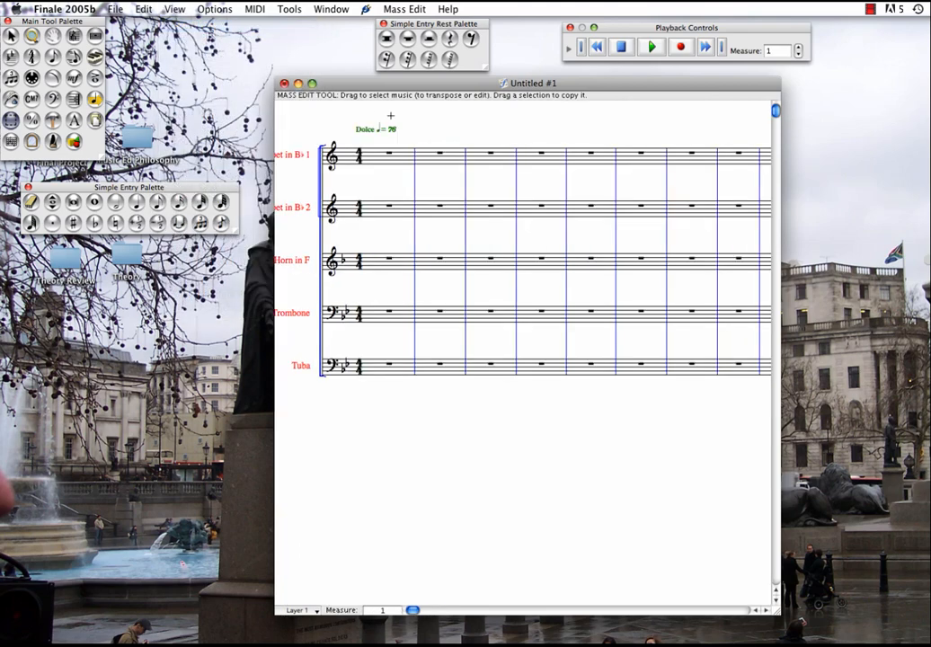
pyautogui.moveTo(428, 89); pyautogui.dragTo(419, 87)
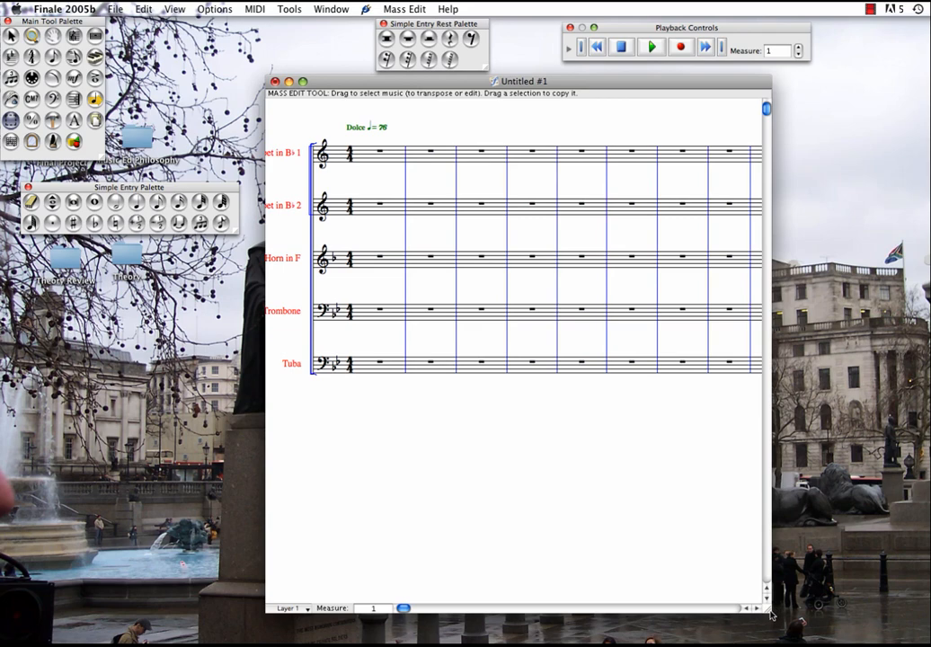
pyautogui.moveTo(768, 610); pyautogui.dragTo(904, 415)
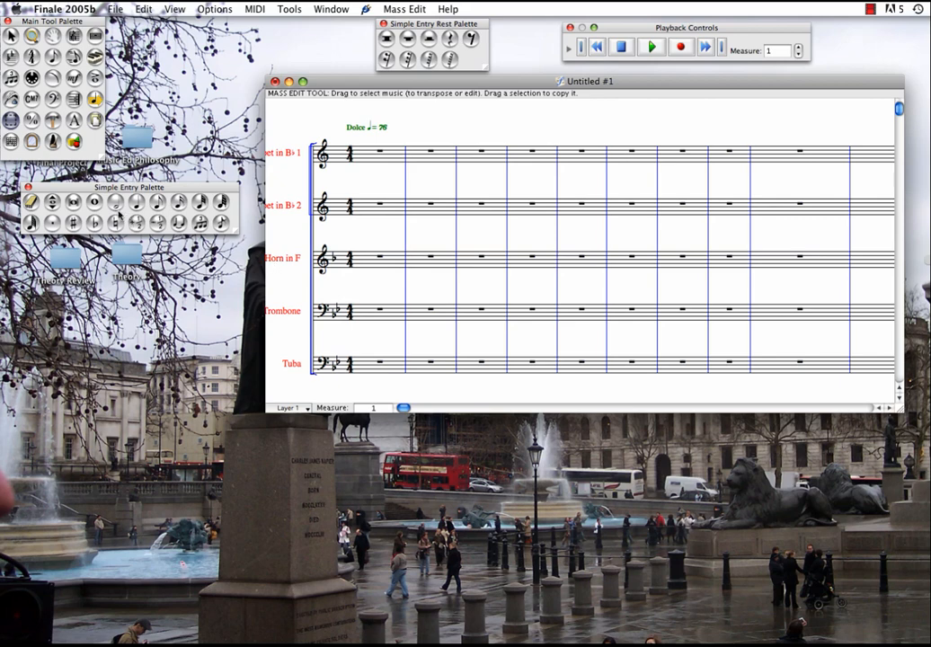
pyautogui.moveTo(134, 190); pyautogui.dragTo(138, 190)
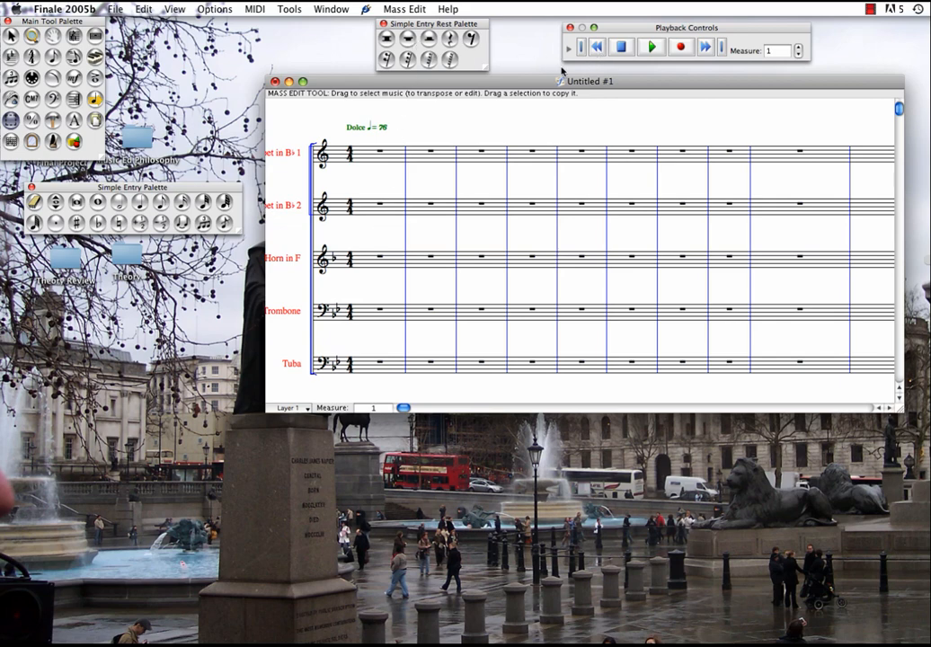
# Enter an ascending B-flat major scale in half notes on the Tuba staff, from low B-flat in measure 1 through measure 4
pyautogui.click(120, 204)
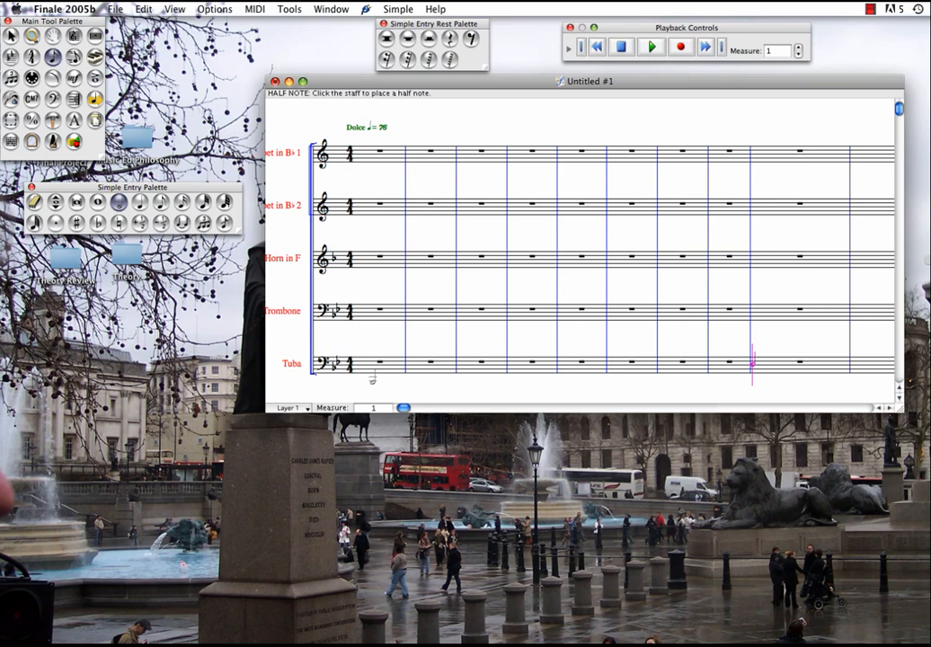
pyautogui.click(364, 379)
pyautogui.click(385, 379)
pyautogui.click(413, 377)
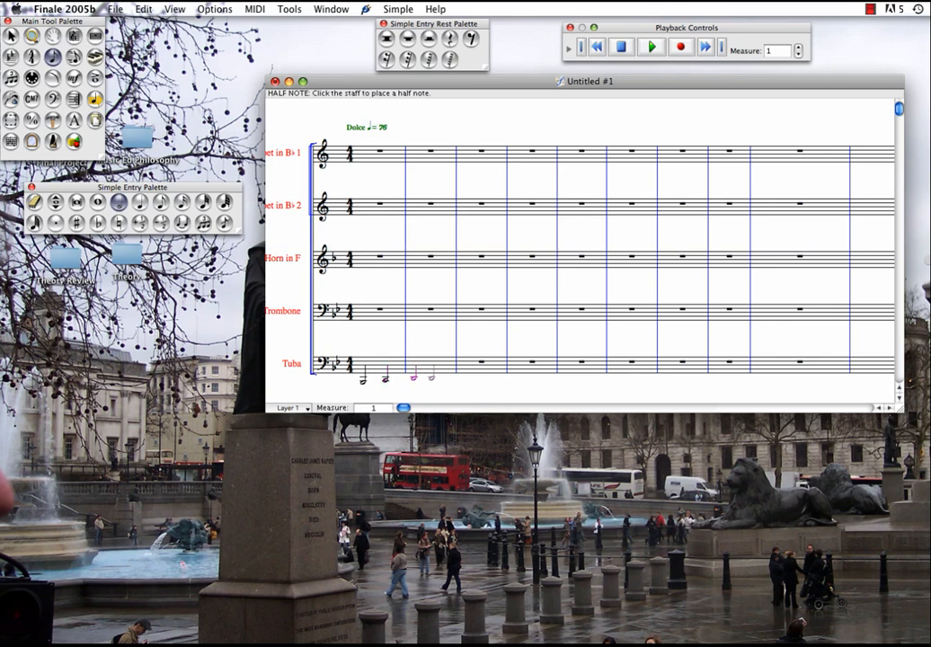
pyautogui.click(437, 376)
pyautogui.click(462, 371)
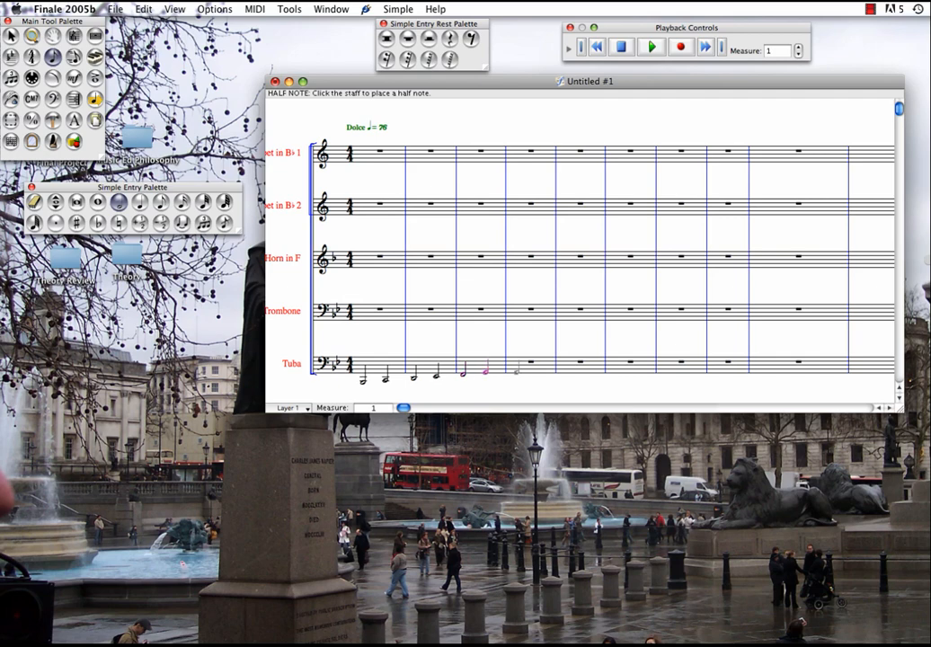
pyautogui.click(513, 367)
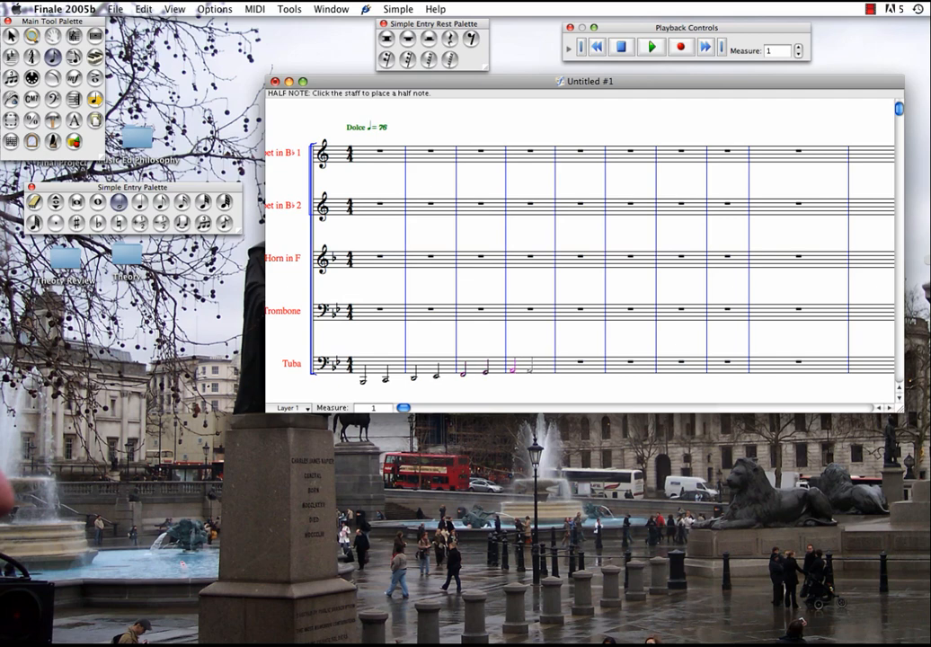
pyautogui.click(536, 367)
# Continue the Tuba line with descending half notes A, G, F, E-flat, D and C in measures 5 to 7
pyautogui.click(562, 366)
pyautogui.click(584, 369)
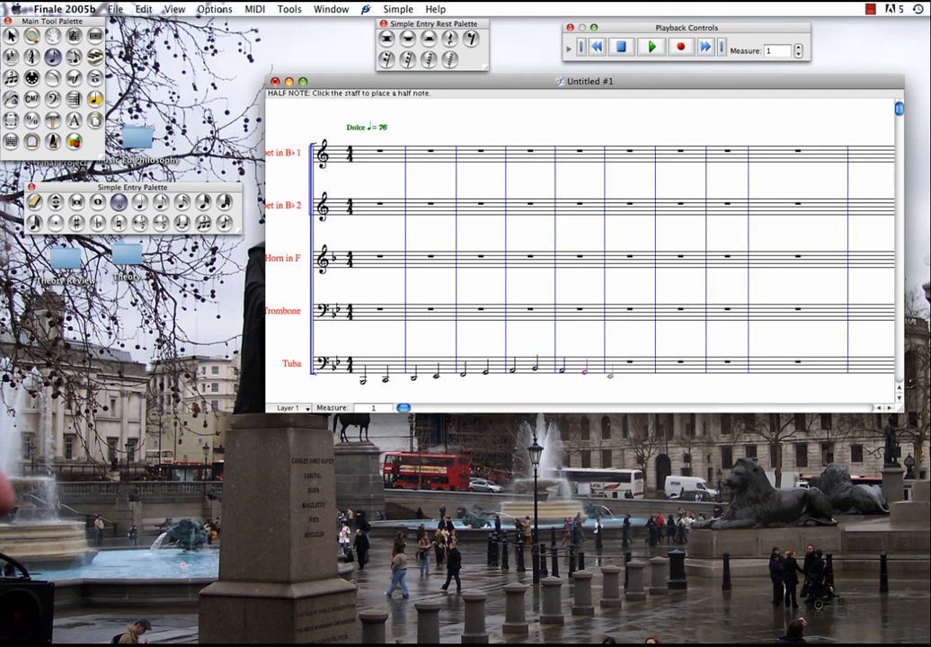
pyautogui.click(611, 368)
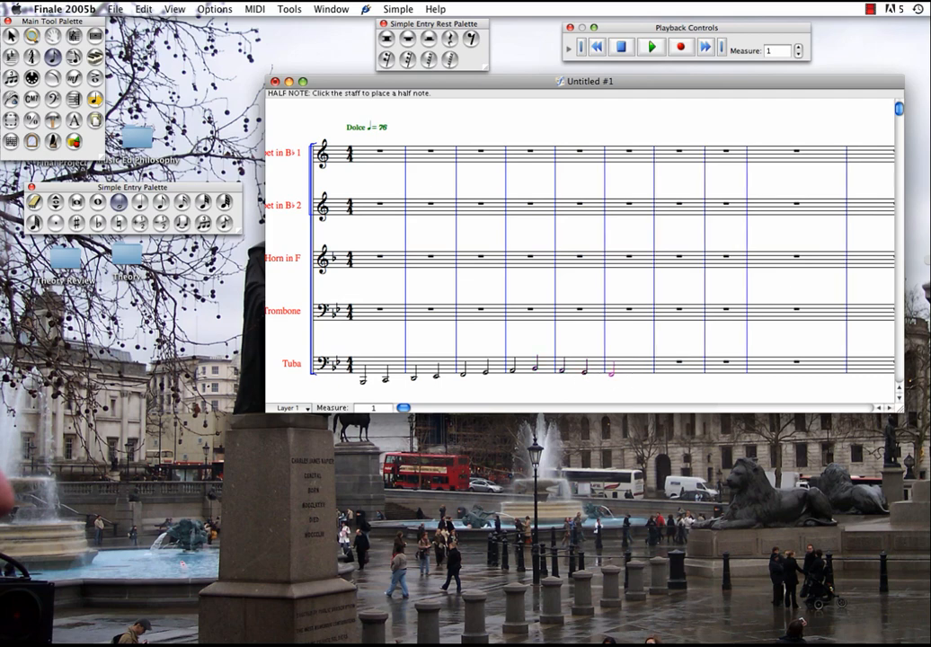
pyautogui.click(634, 373)
pyautogui.click(662, 374)
pyautogui.click(684, 376)
# Finish the Tuba line with whole notes on low B-flat in measures 8 and 9
pyautogui.click(98, 202)
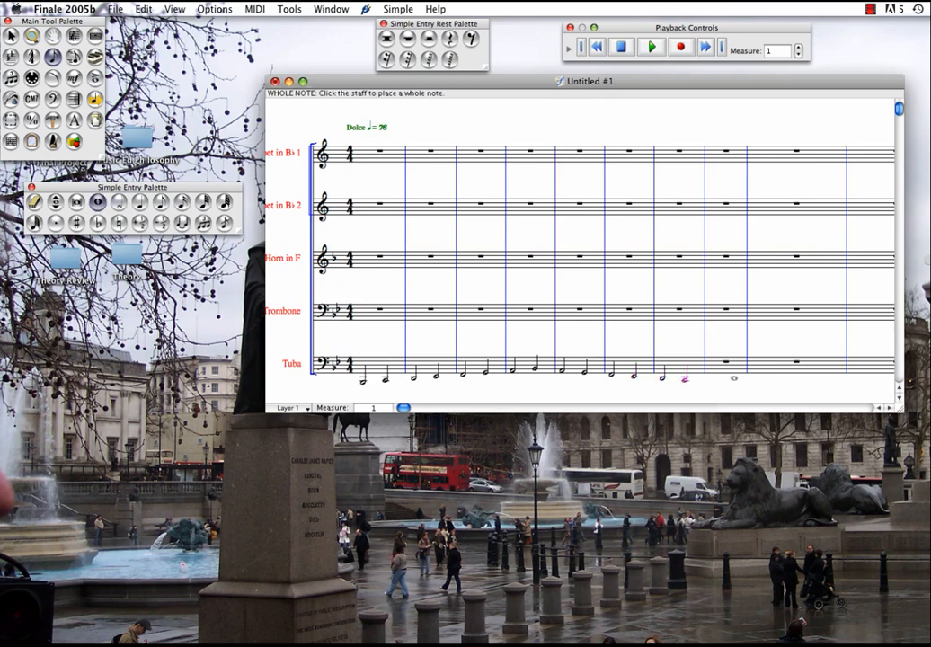
pyautogui.click(715, 381)
pyautogui.click(757, 381)
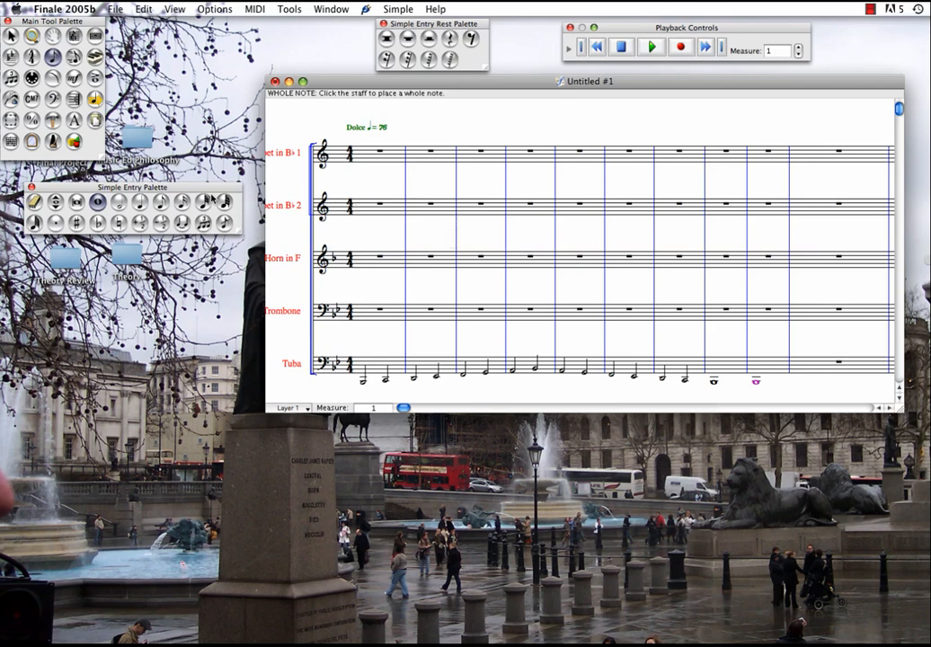
# Copy the Tuba's measures 1 to 9 onto the Trombone staff with the Mass Edit tool
pyautogui.click(12, 121)
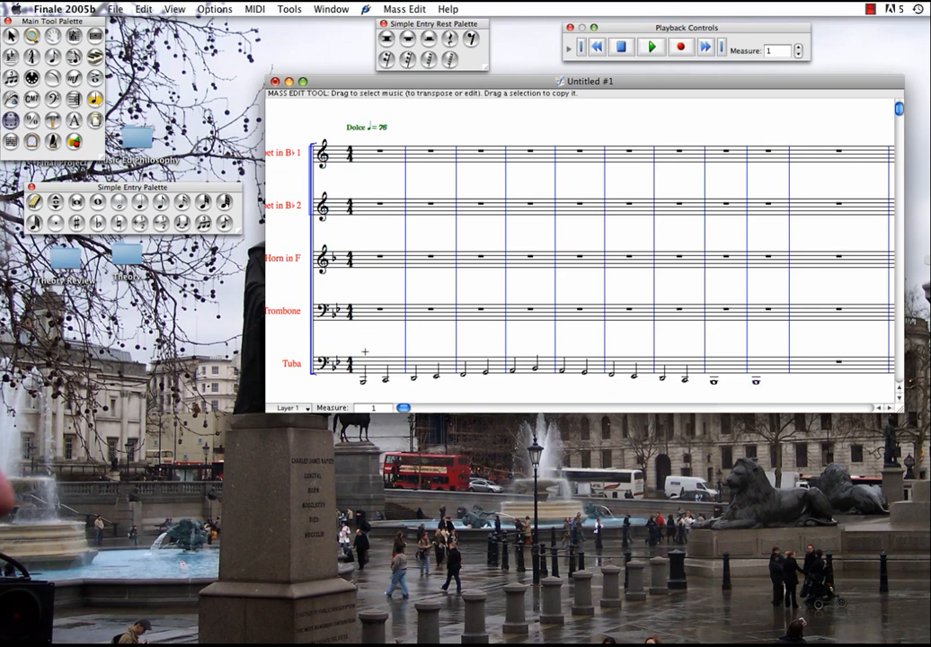
pyautogui.moveTo(362, 349); pyautogui.dragTo(776, 388)
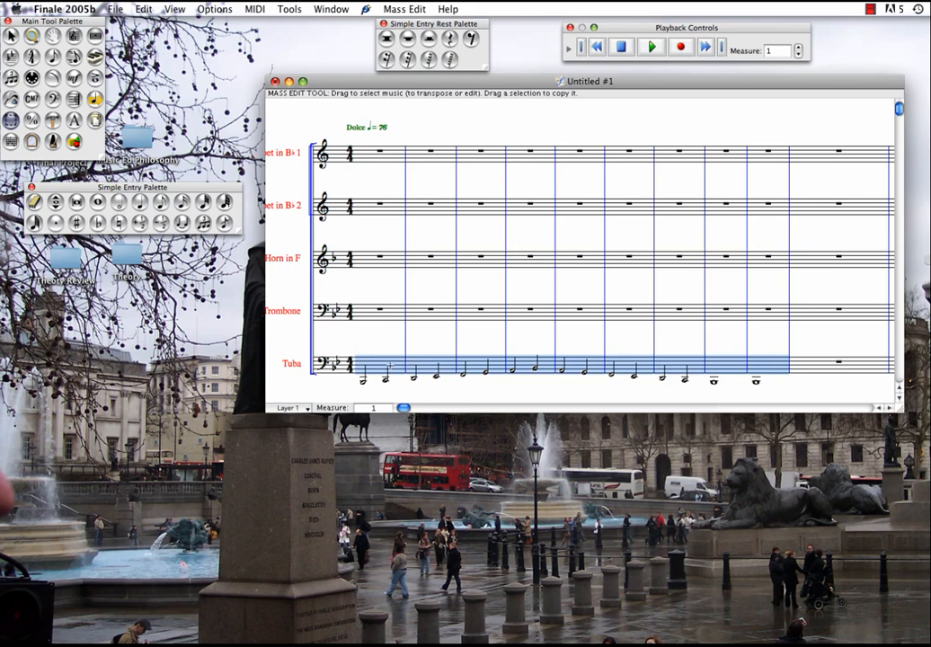
pyautogui.moveTo(393, 363)
pyautogui.mouseDown()
pyautogui.moveTo(406, 309)
pyautogui.moveTo(381, 316)
pyautogui.mouseUp()
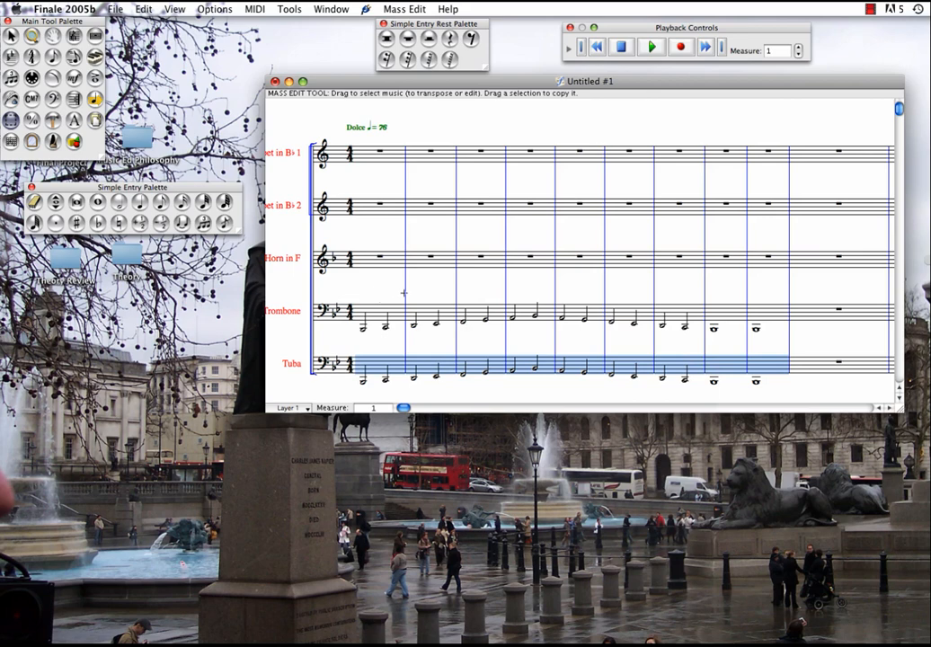
# Transpose the Trombone's measures 1 to 9 up diatonically by an octave
pyautogui.moveTo(367, 299); pyautogui.dragTo(766, 341)
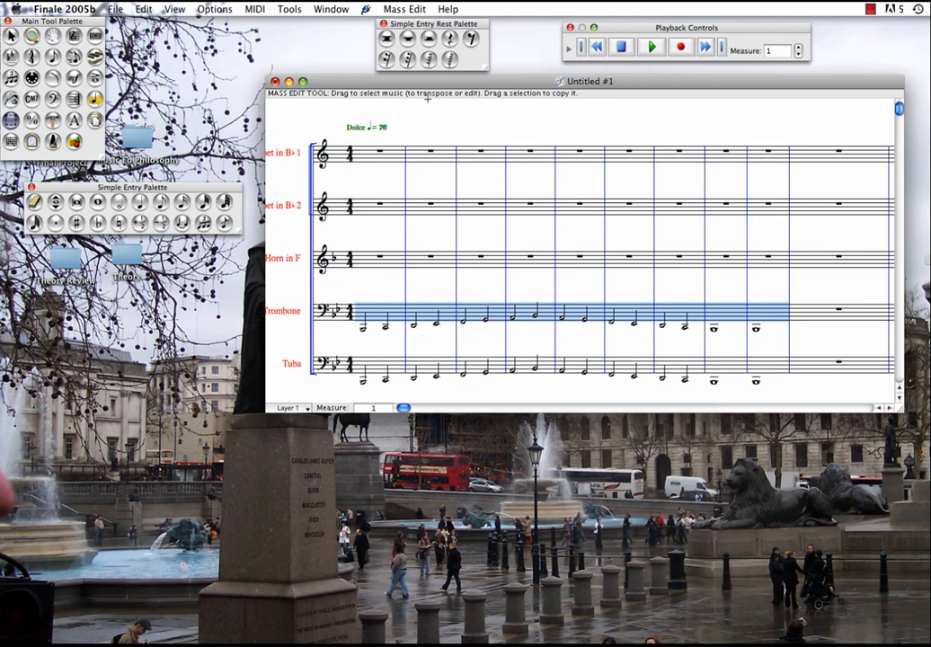
pyautogui.click(406, 10)
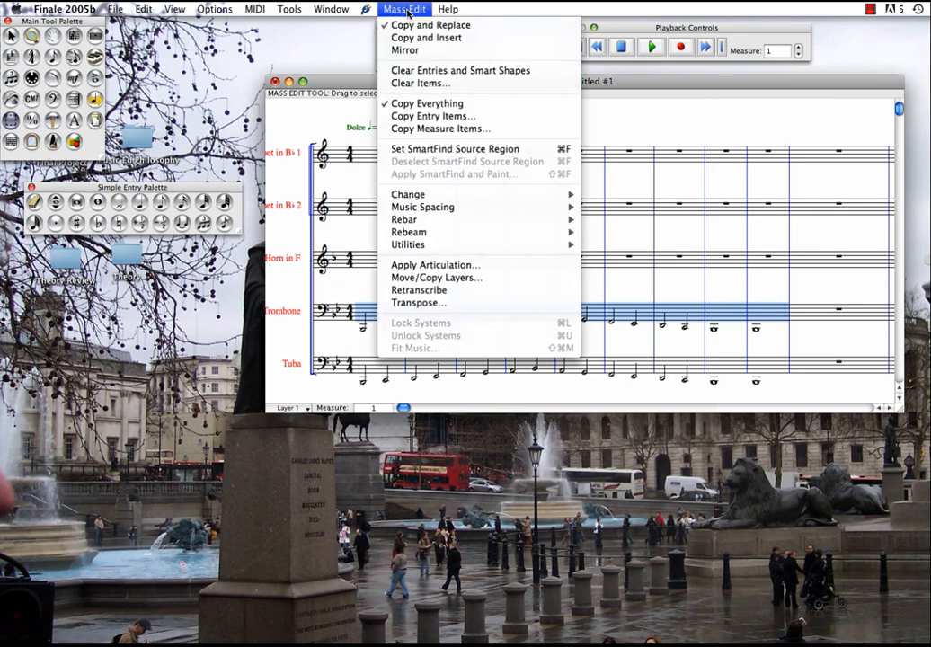
pyautogui.click(459, 304)
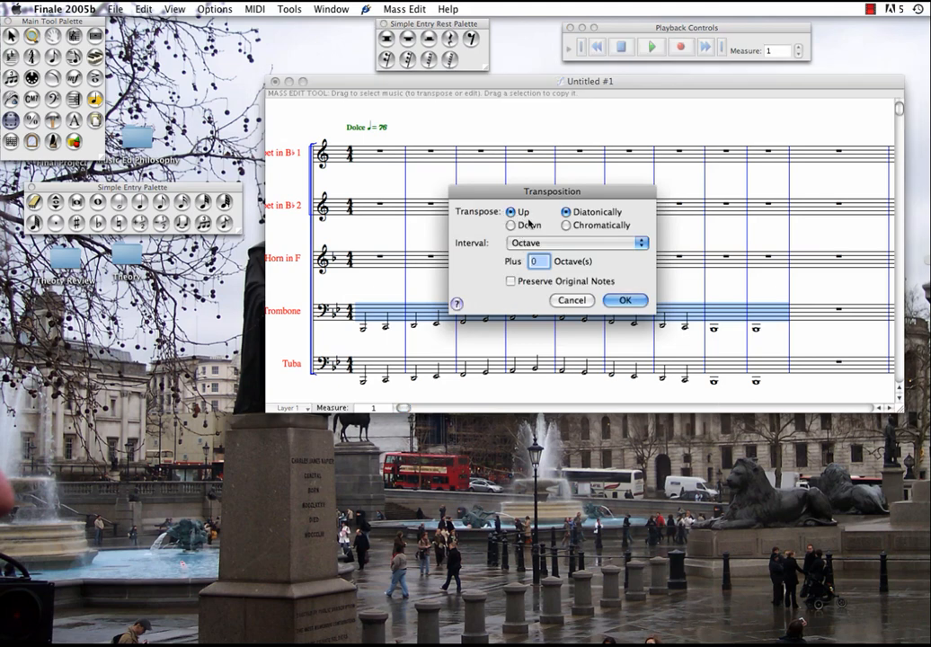
pyautogui.click(641, 243)
pyautogui.click(612, 243)
pyautogui.click(620, 300)
pyautogui.click(575, 291)
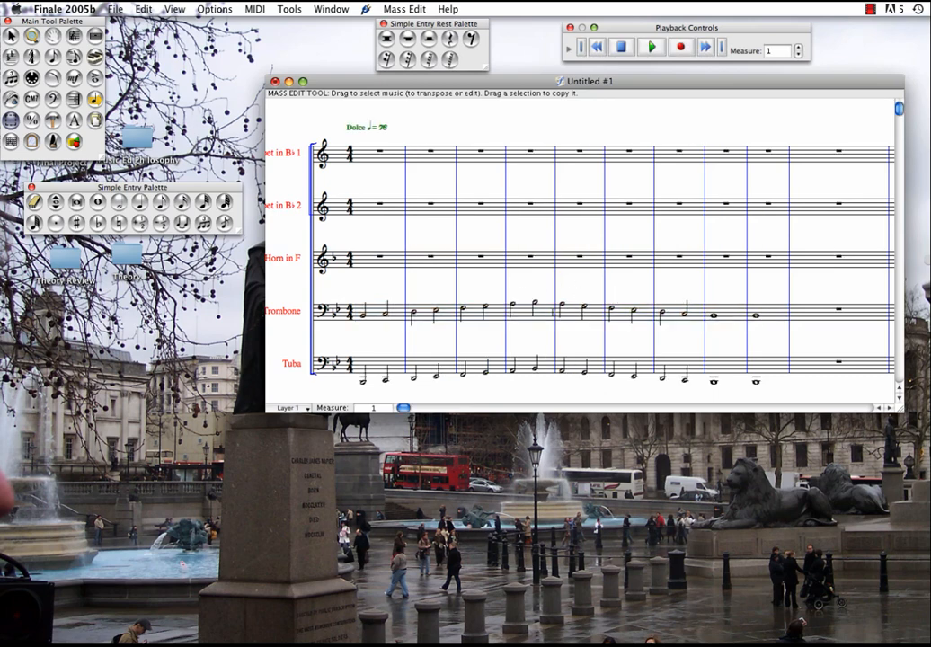
# Copy the Trombone's measures 1 to 9 to the Horn in F staff and transpose the copy up diatonically by an octave
pyautogui.moveTo(359, 298); pyautogui.dragTo(756, 334)
pyautogui.moveTo(387, 306); pyautogui.dragTo(768, 277)
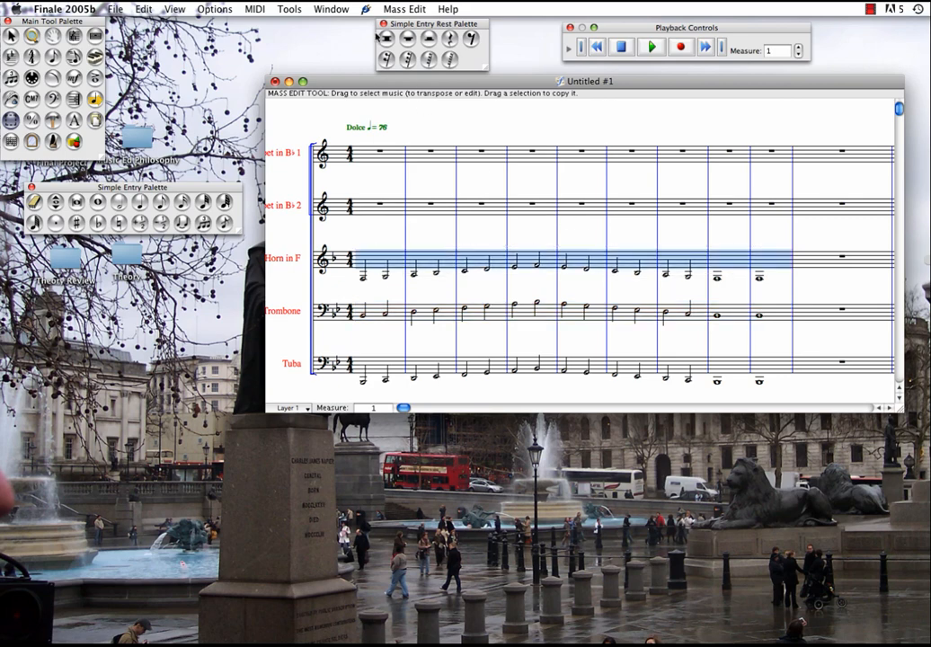
pyautogui.click(401, 10)
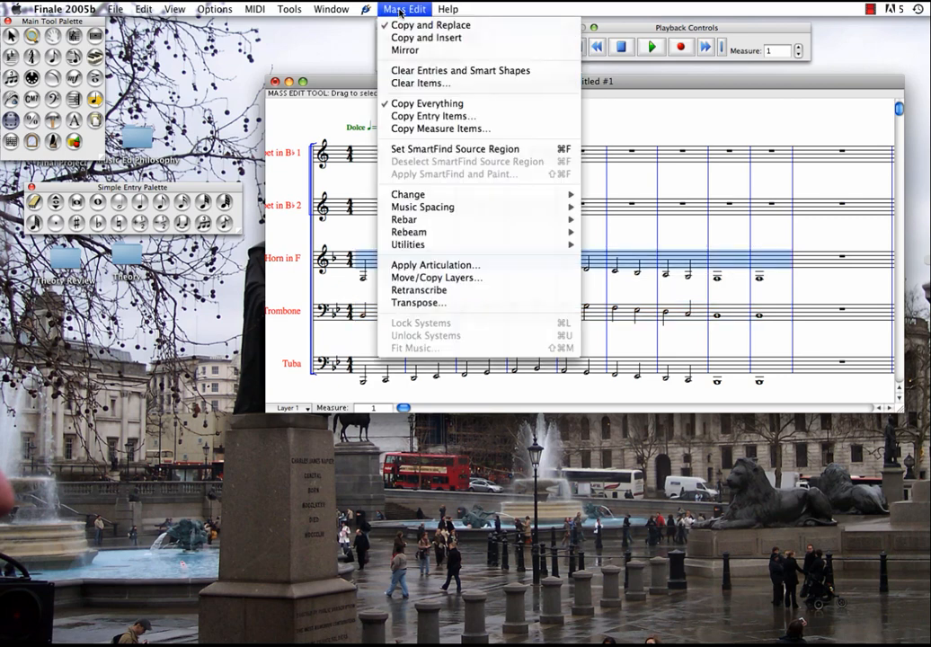
pyautogui.click(449, 304)
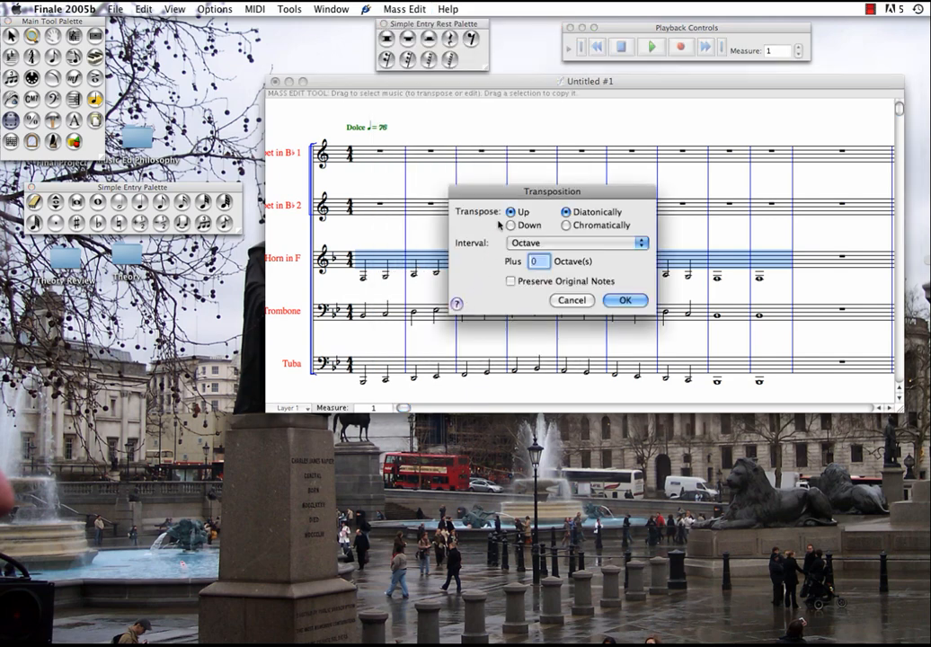
pyautogui.click(632, 302)
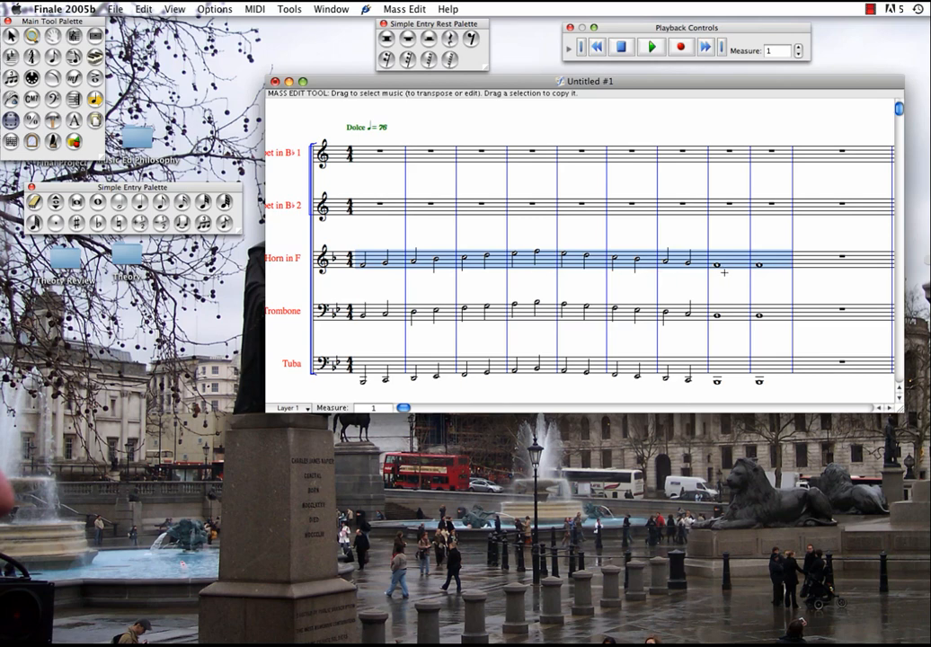
pyautogui.click(491, 227)
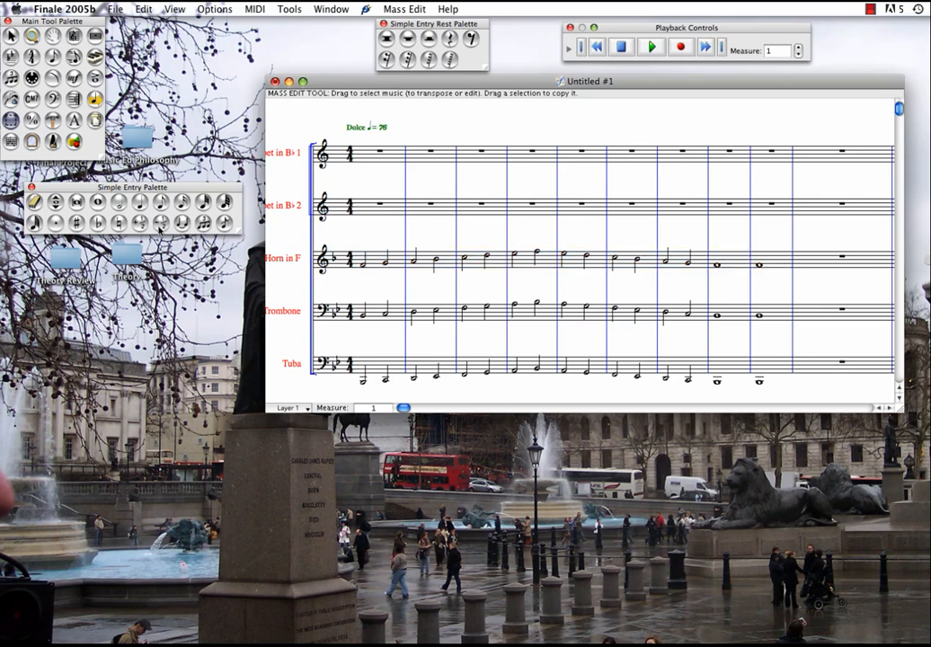
# Enter an ascending written C major scale in half notes on the Trumpet 2 staff in measures 2 to 5
pyautogui.click(117, 201)
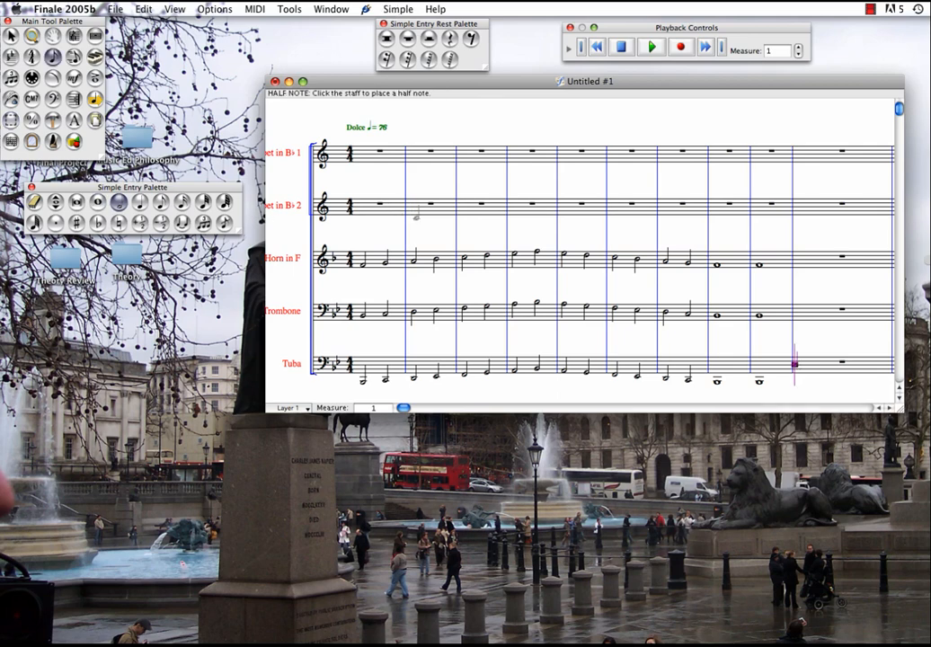
pyautogui.click(413, 215)
pyautogui.click(435, 214)
pyautogui.click(463, 214)
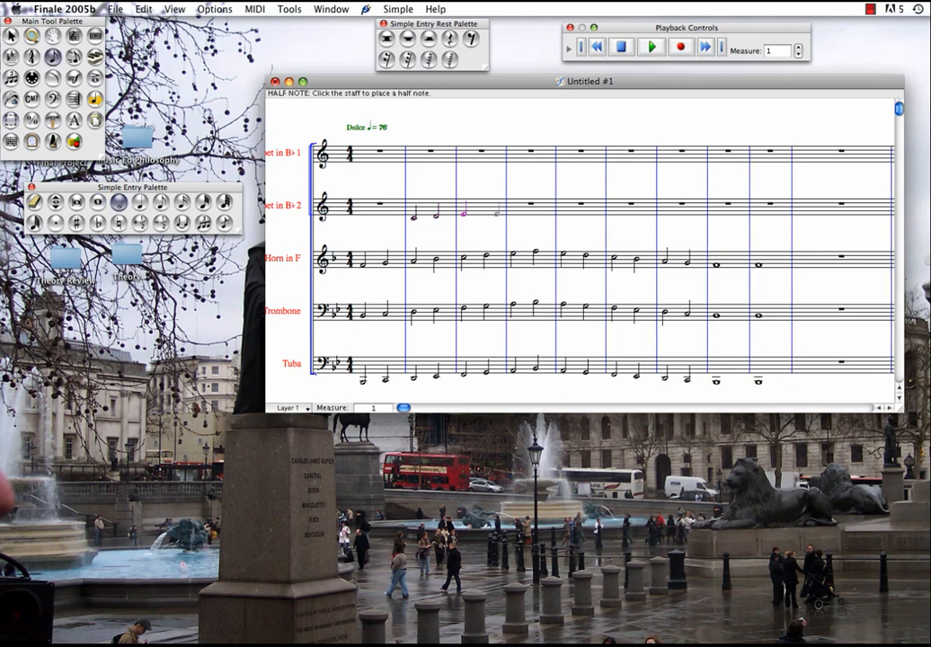
pyautogui.click(486, 213)
pyautogui.click(513, 209)
pyautogui.click(537, 208)
pyautogui.click(562, 207)
pyautogui.click(585, 208)
# Complete Trumpet 2 with half notes descending from B to D in measures 6 to 8 and a whole-note C in measure 9
pyautogui.click(612, 208)
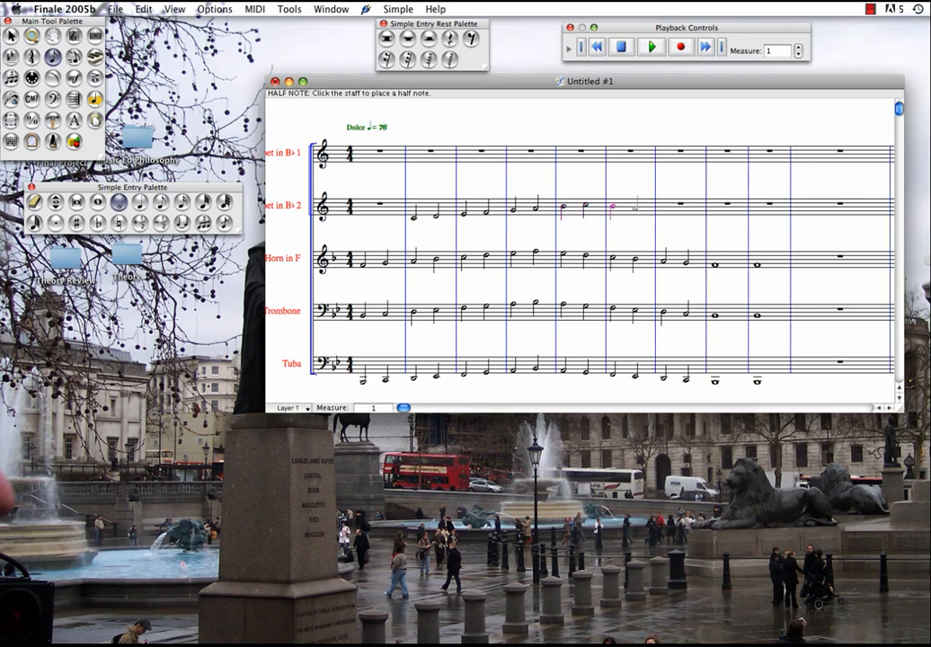
pyautogui.click(634, 208)
pyautogui.click(663, 208)
pyautogui.click(716, 212)
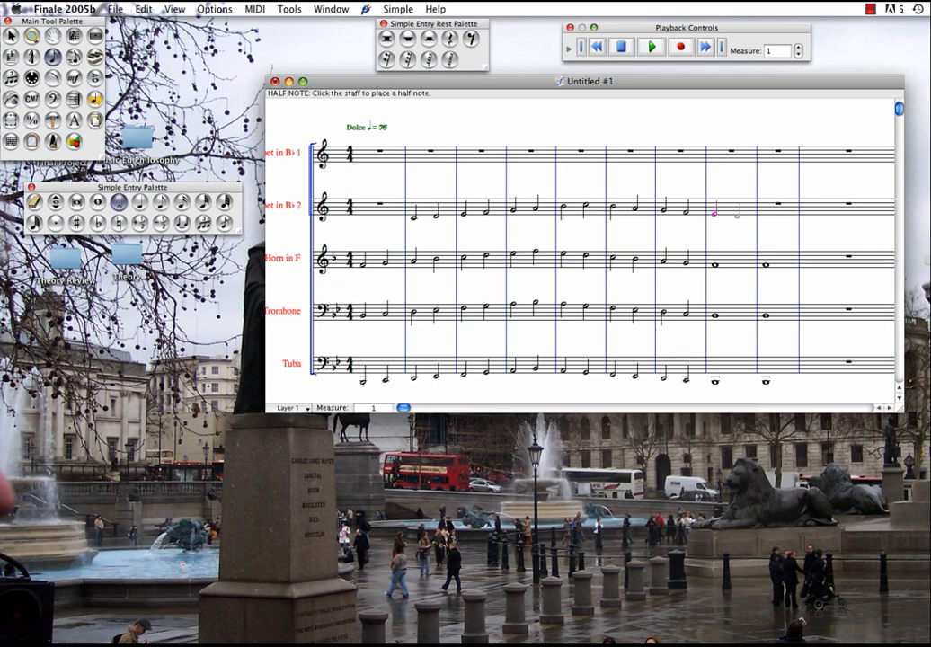
pyautogui.click(737, 217)
pyautogui.click(97, 201)
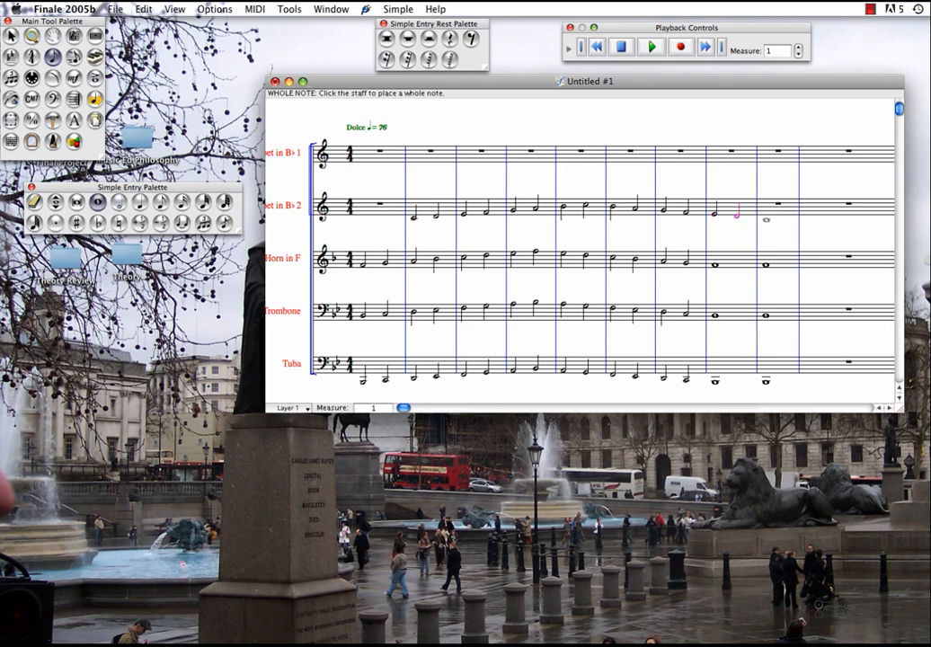
pyautogui.click(766, 219)
# Copy Trumpet 2's measures 2 to 9 onto the Trumpet 1 staff with the Mass Edit tool
pyautogui.click(9, 99)
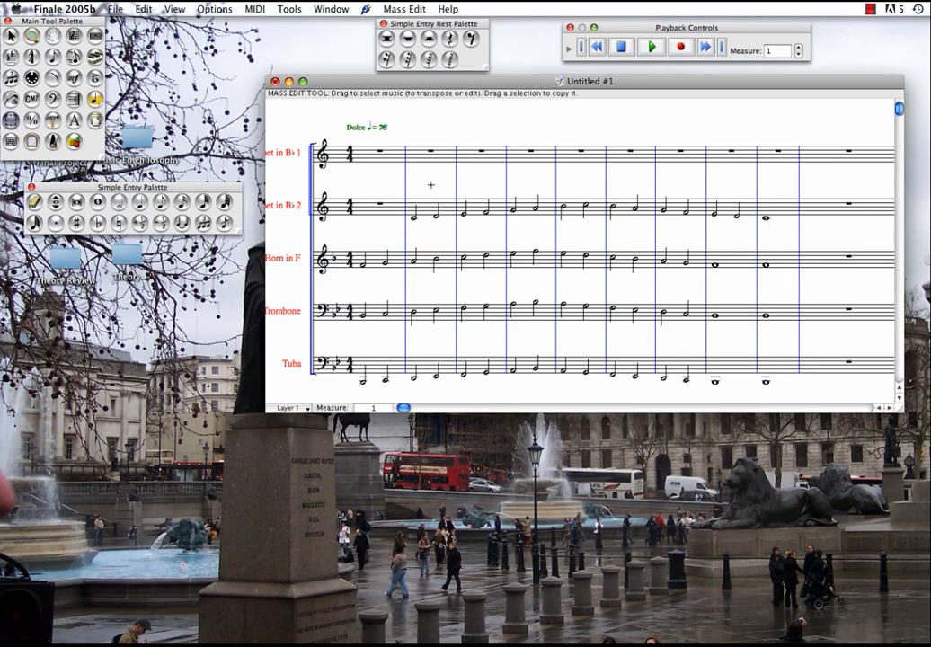
pyautogui.moveTo(420, 189); pyautogui.dragTo(772, 234)
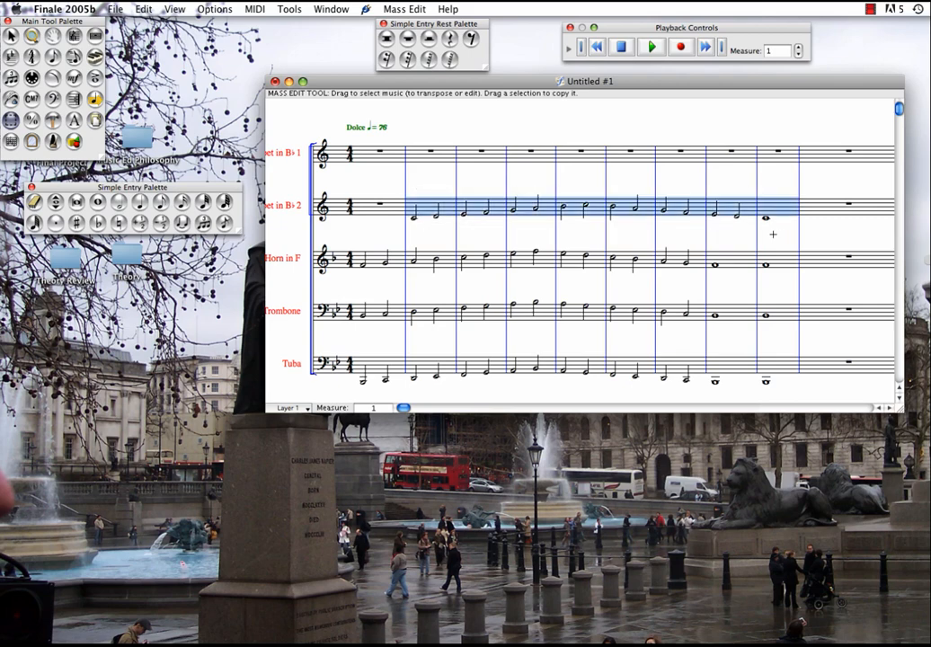
pyautogui.moveTo(432, 207); pyautogui.dragTo(416, 158)
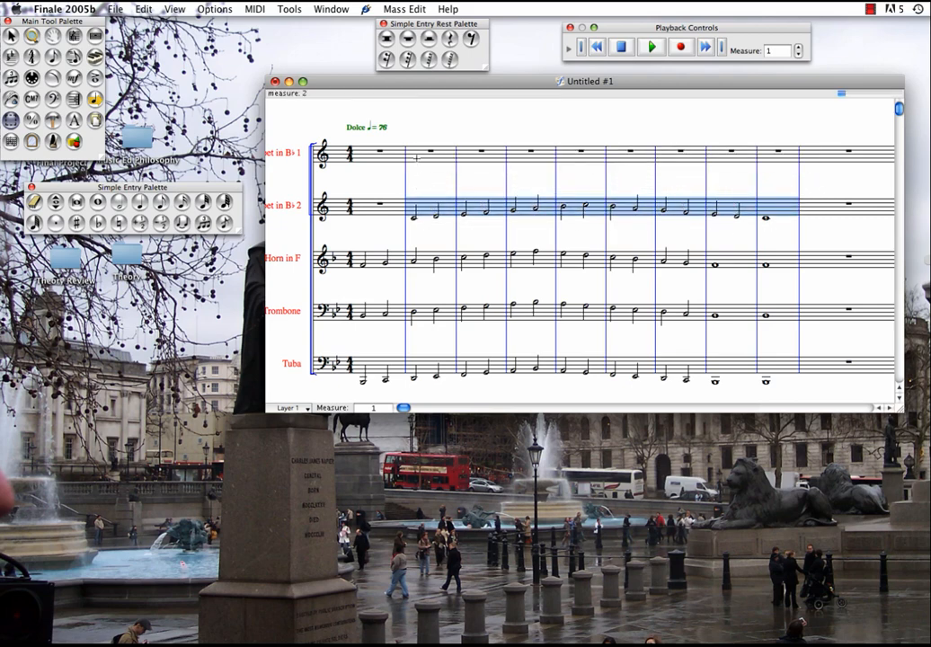
pyautogui.click(523, 178)
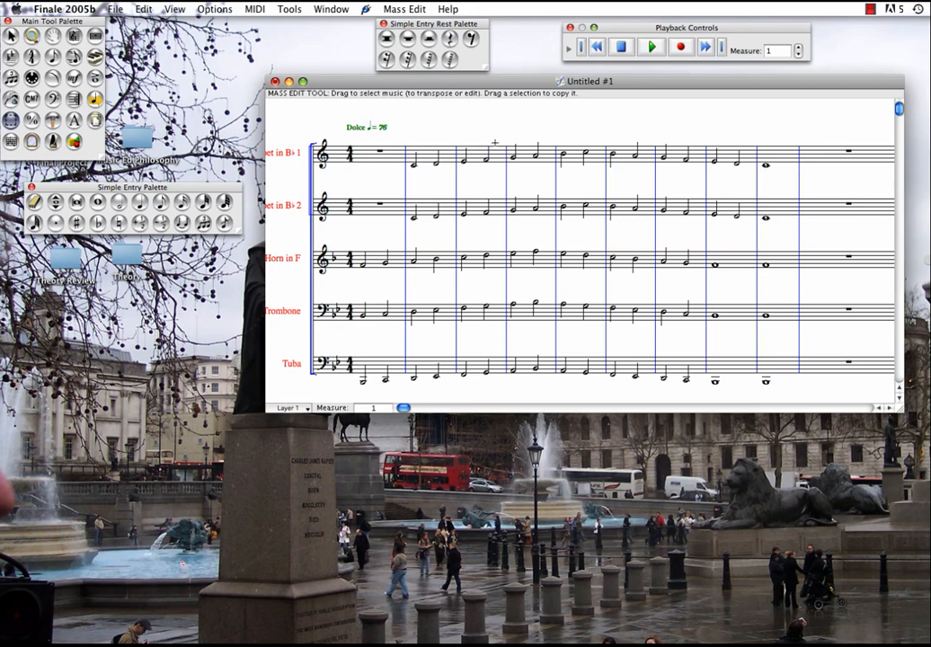
# Play the score from measure 1, stop playback once the written music ends, and return to the beginning
pyautogui.click(653, 47)
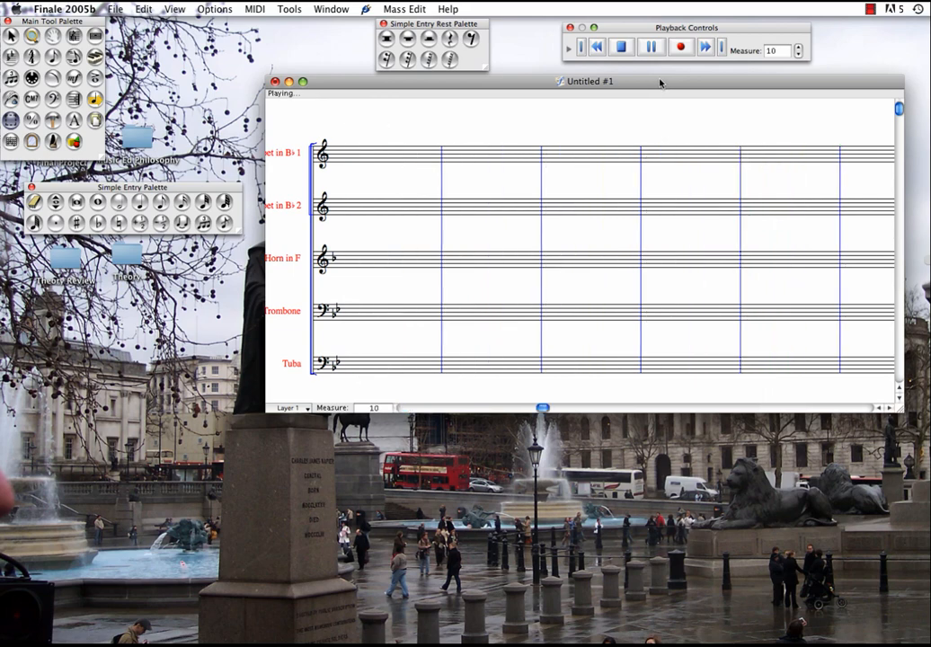
pyautogui.click(621, 46)
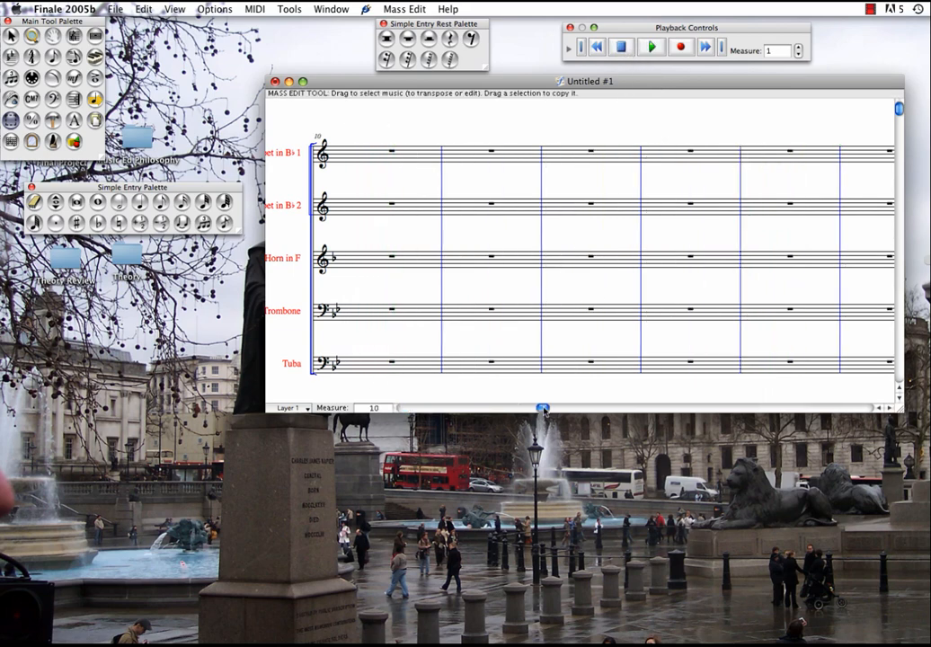
pyautogui.moveTo(542, 407); pyautogui.dragTo(404, 408)
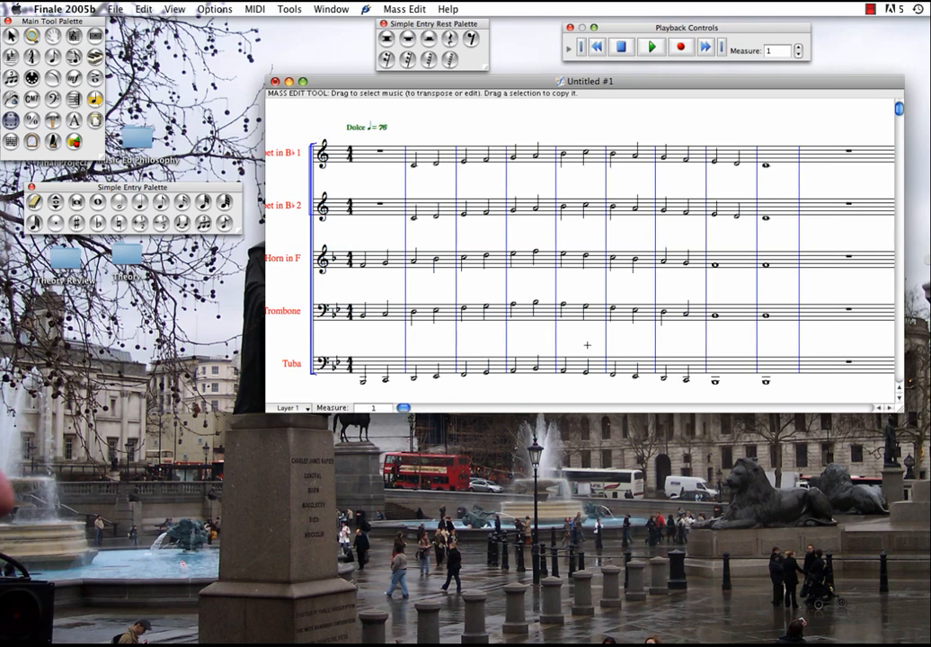